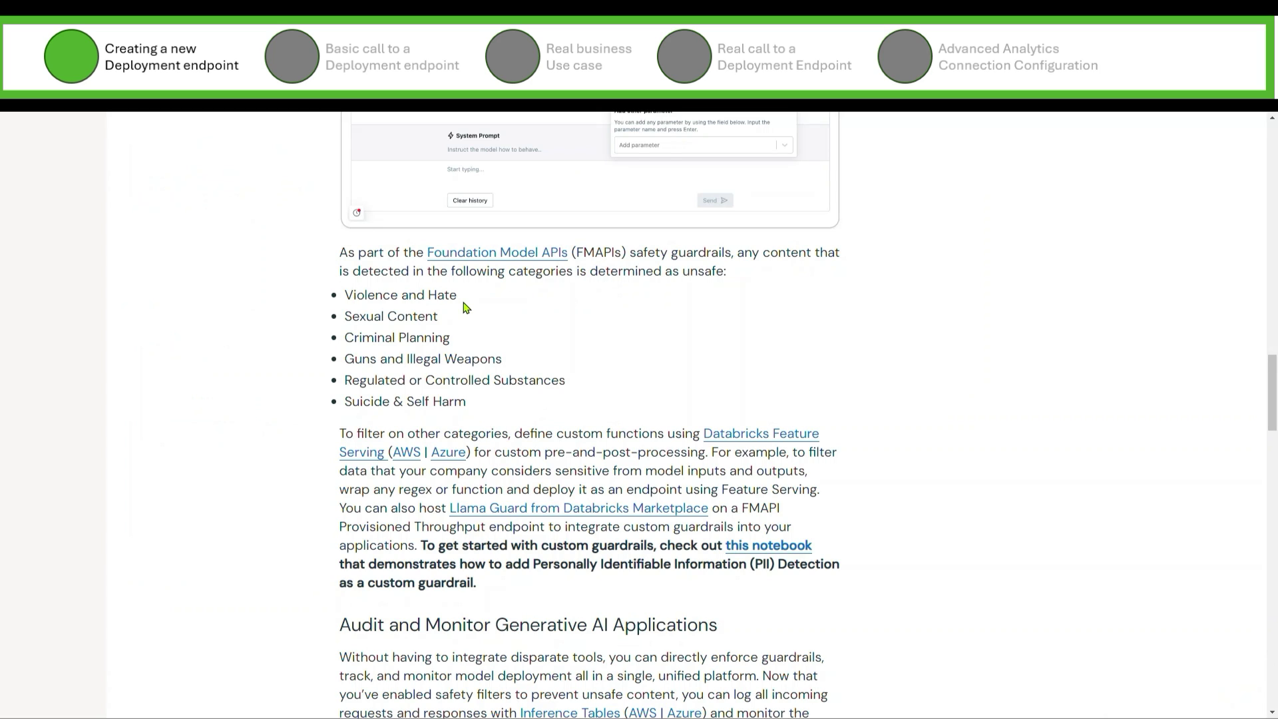
scroll(466, 308, up, 7)
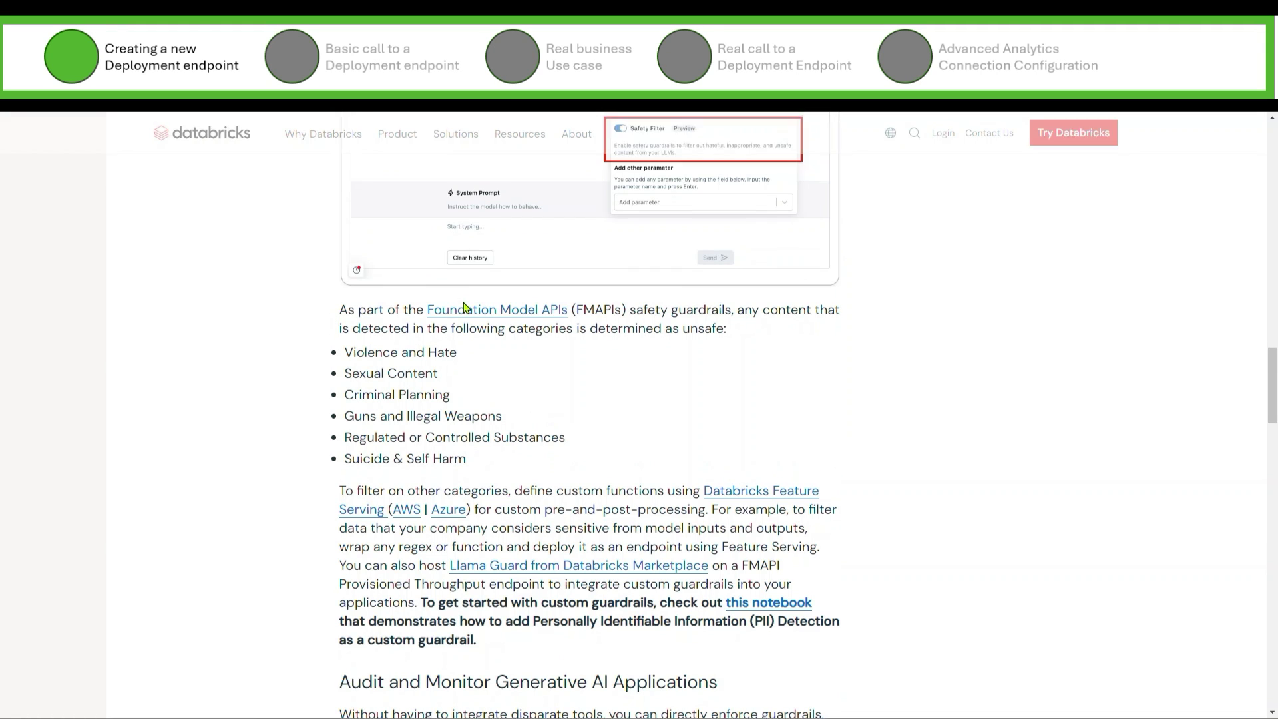
scroll(466, 307, up, 6)
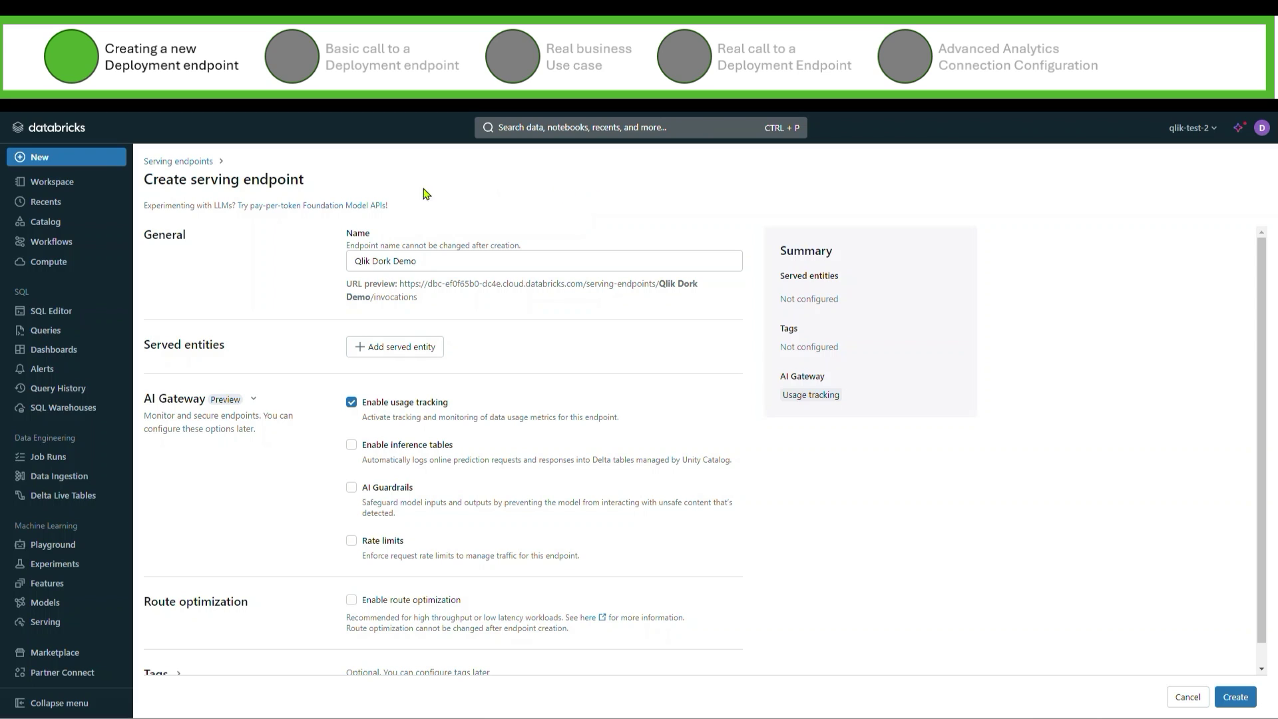
Return to the Serving endpoints list and open the databricks-meta-llama-3-1-70b-instruct endpoint.
click(192, 161)
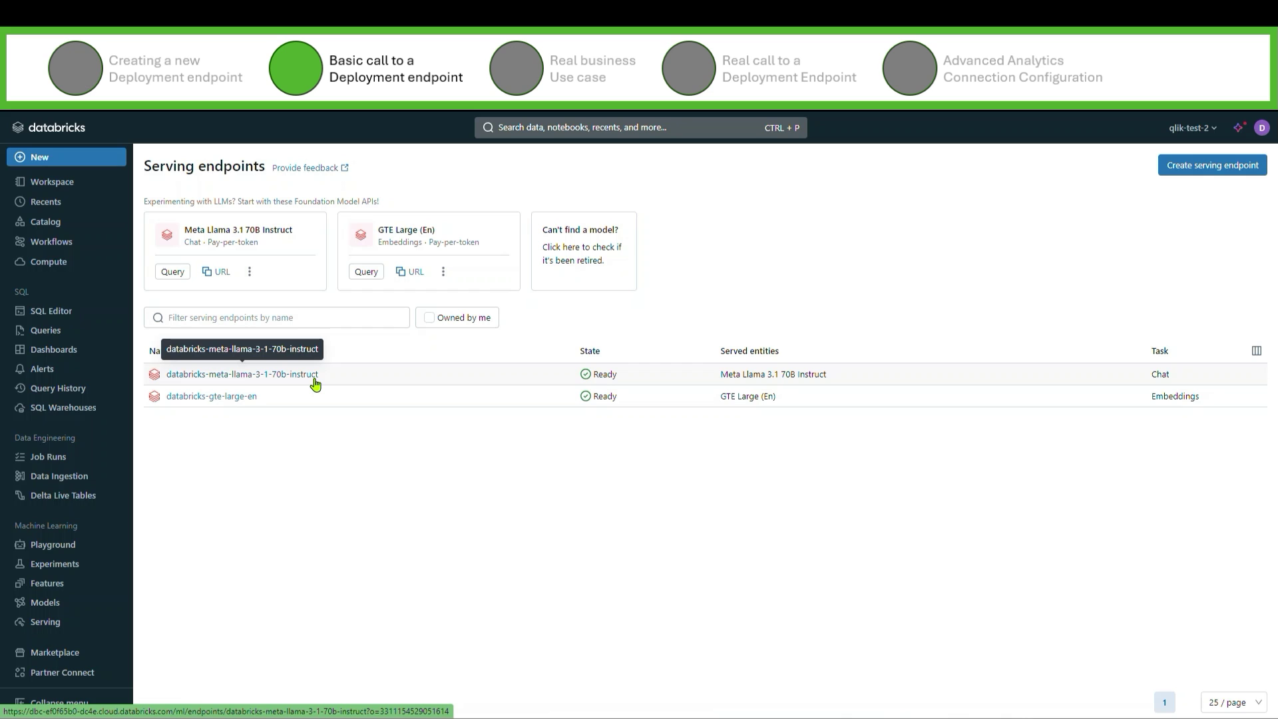
click(315, 380)
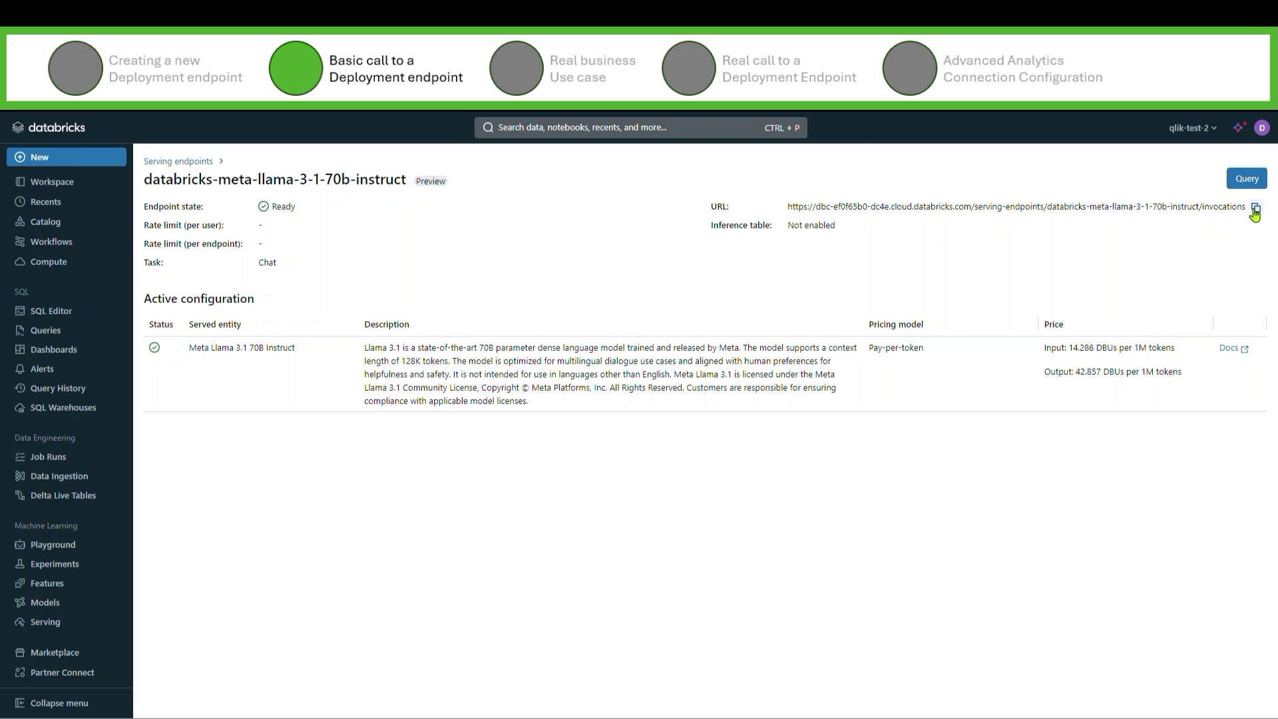
Copy the Llama 3.1 70B endpoint's invocation URL and go back to the Qlik automation.
click(1254, 209)
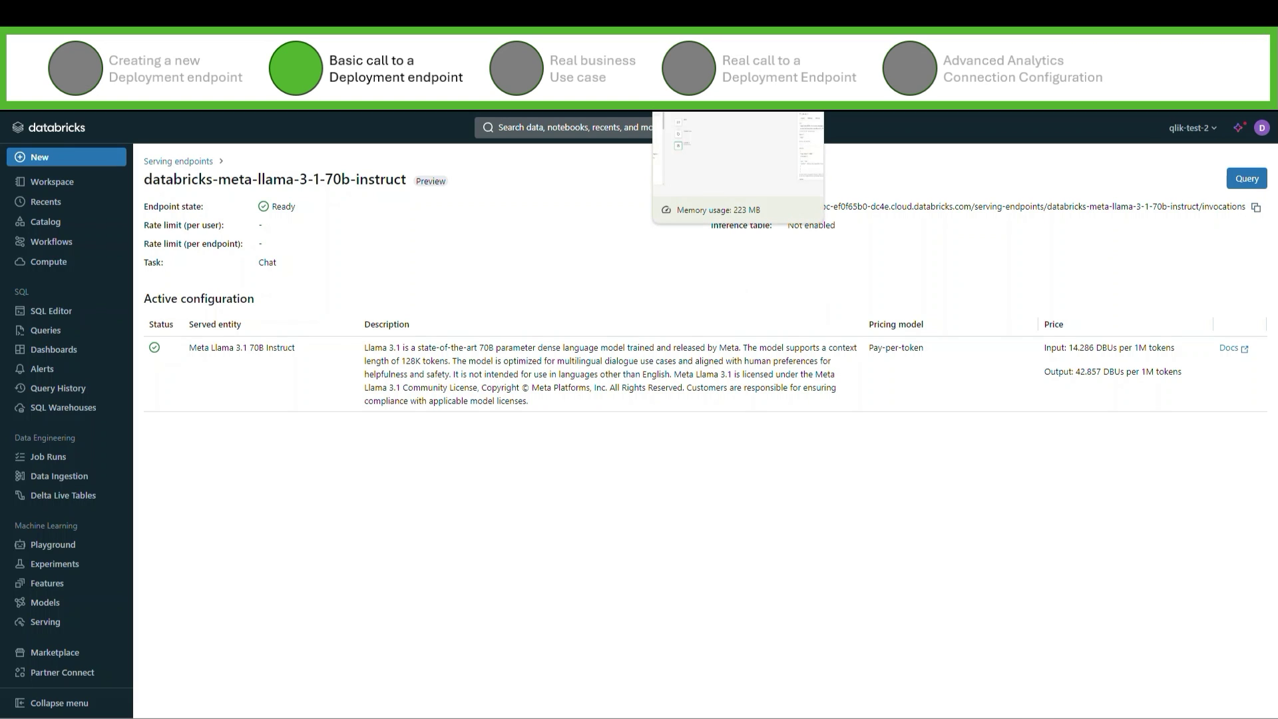
click(705, 100)
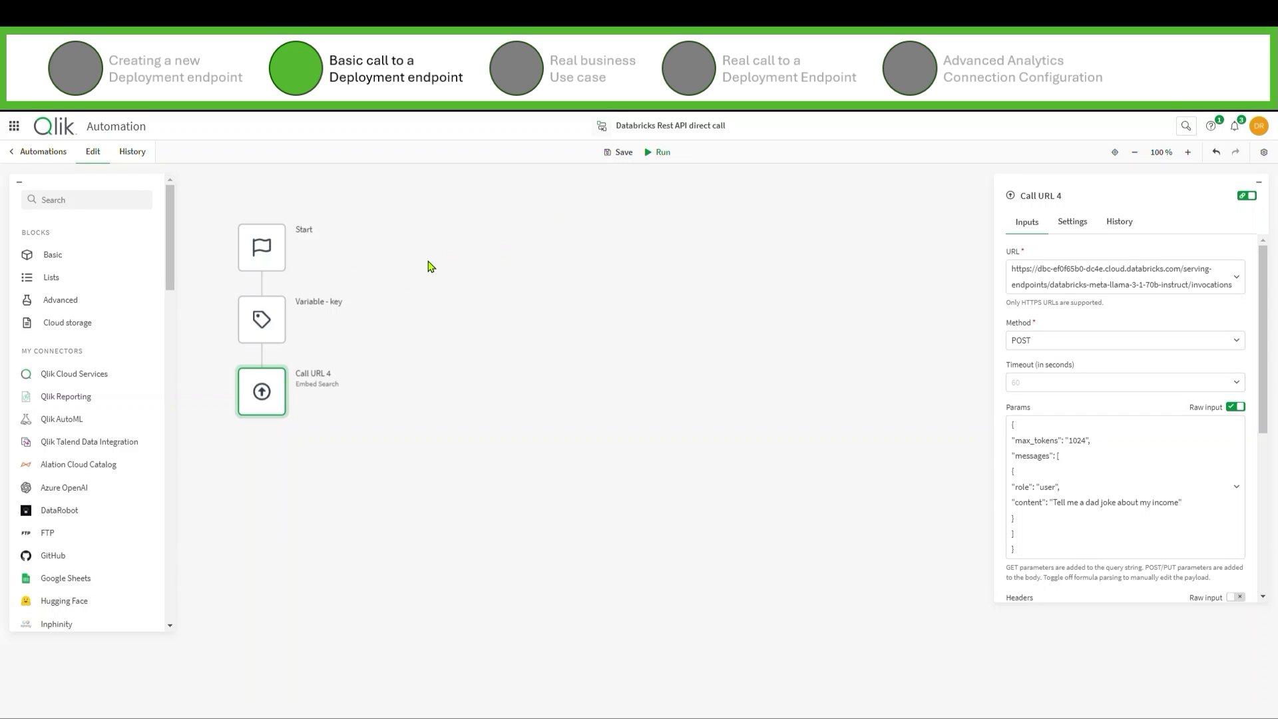
mouse_move(277, 334)
scroll(1097, 343, down, 1)
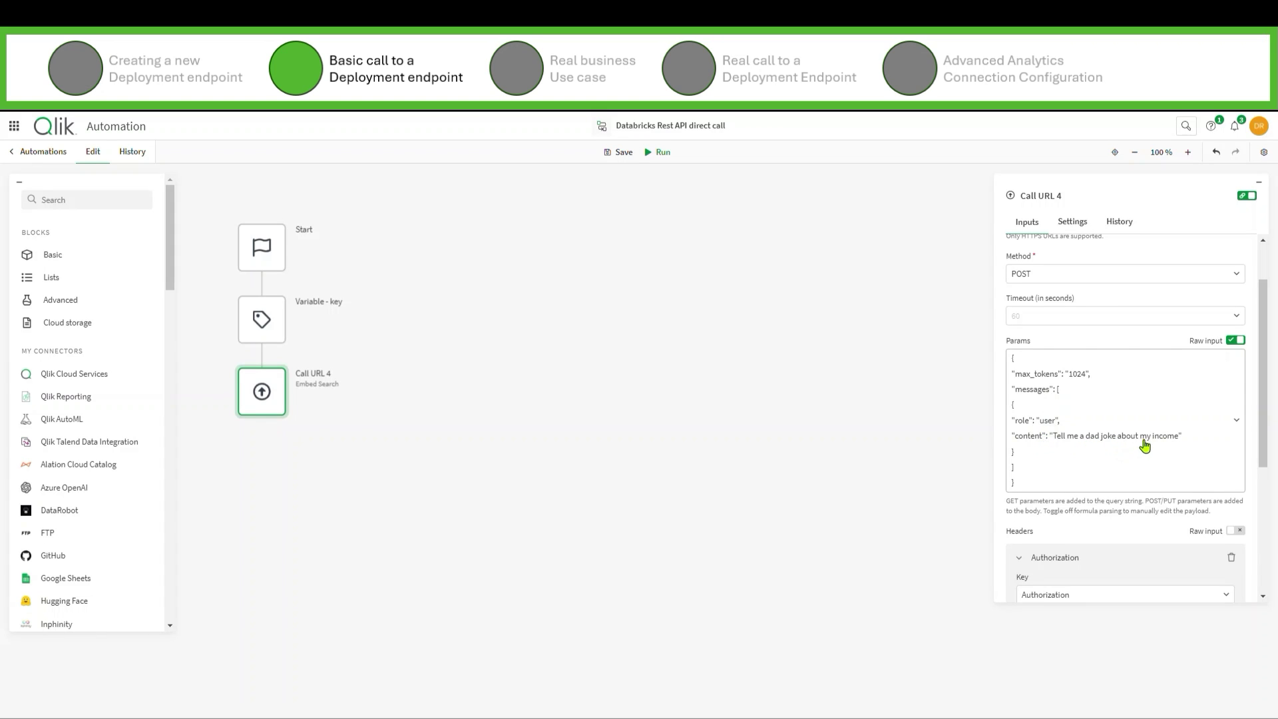
scroll(1165, 443, down, 2)
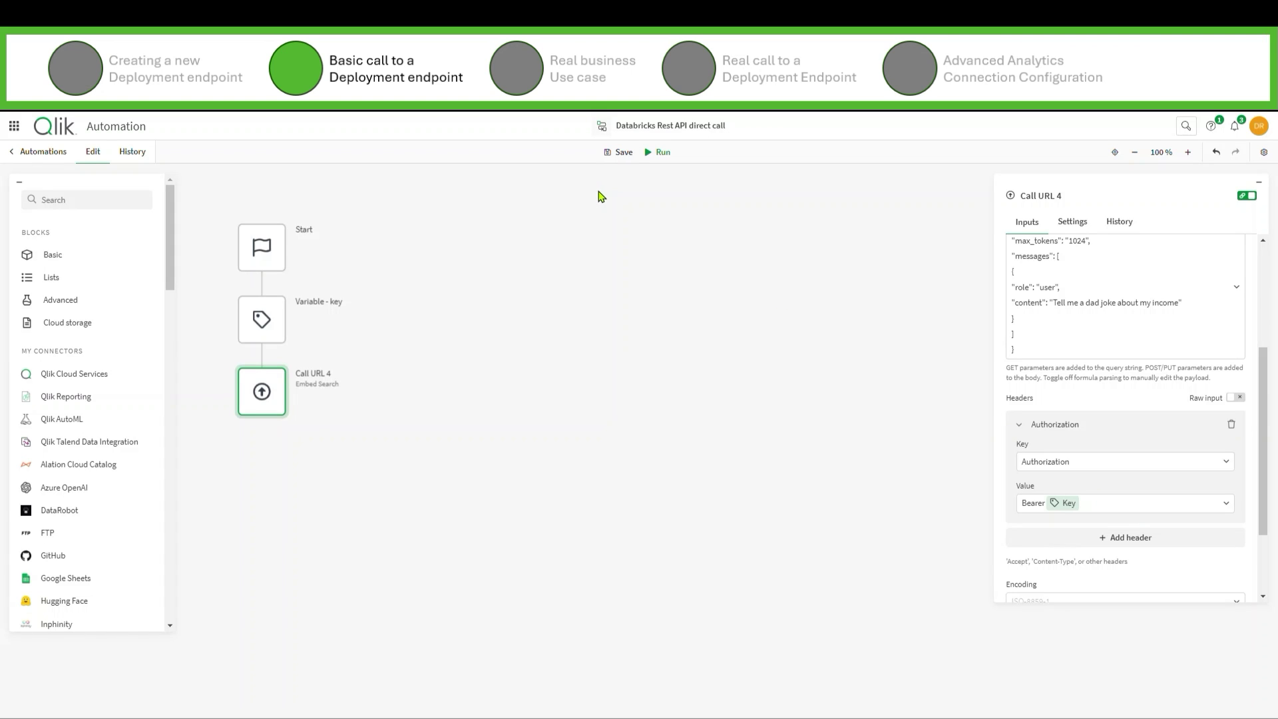
click(661, 159)
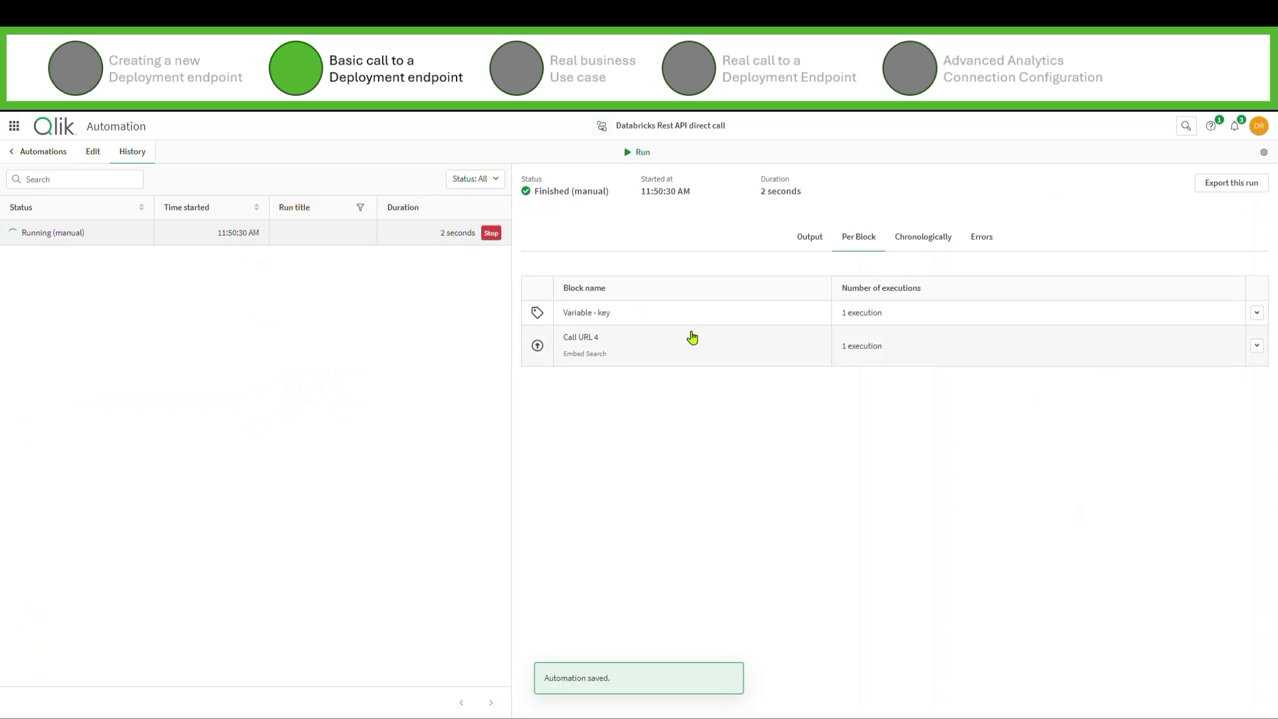
Expand the Call URL 4 run details and scroll through its input and output JSON.
click(691, 338)
scroll(703, 366, down, 5)
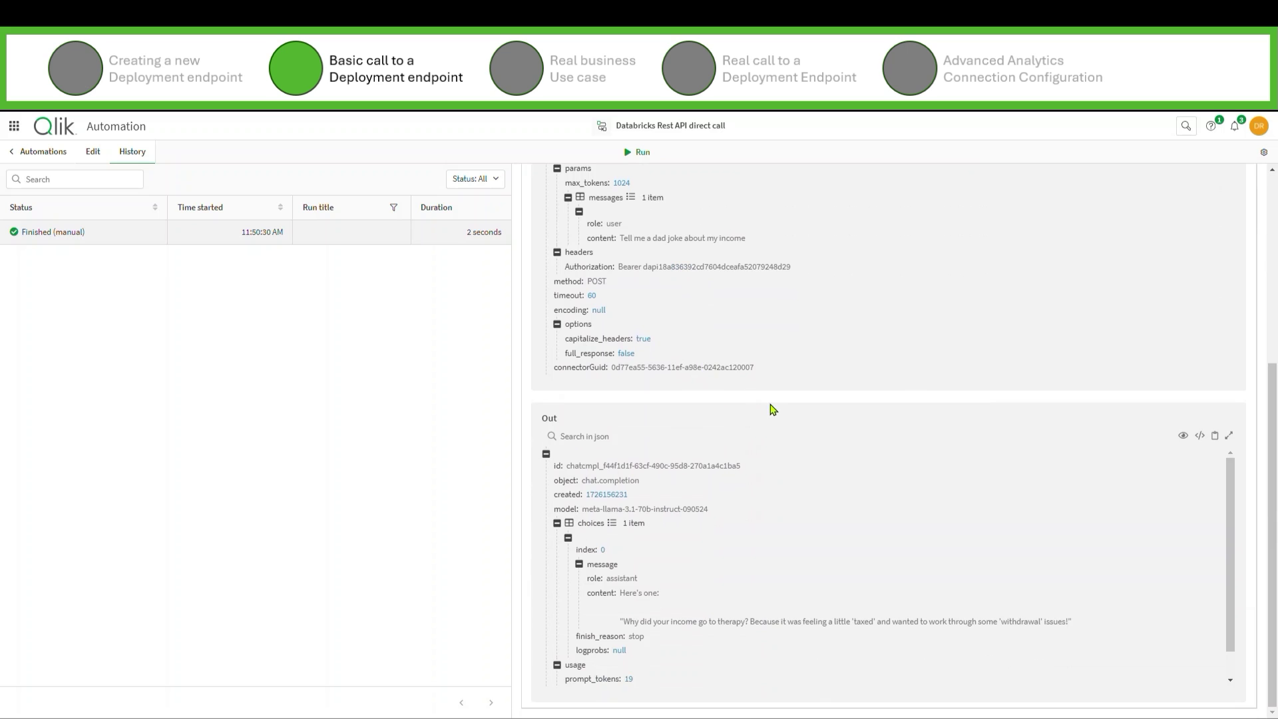
scroll(771, 415, up, 1)
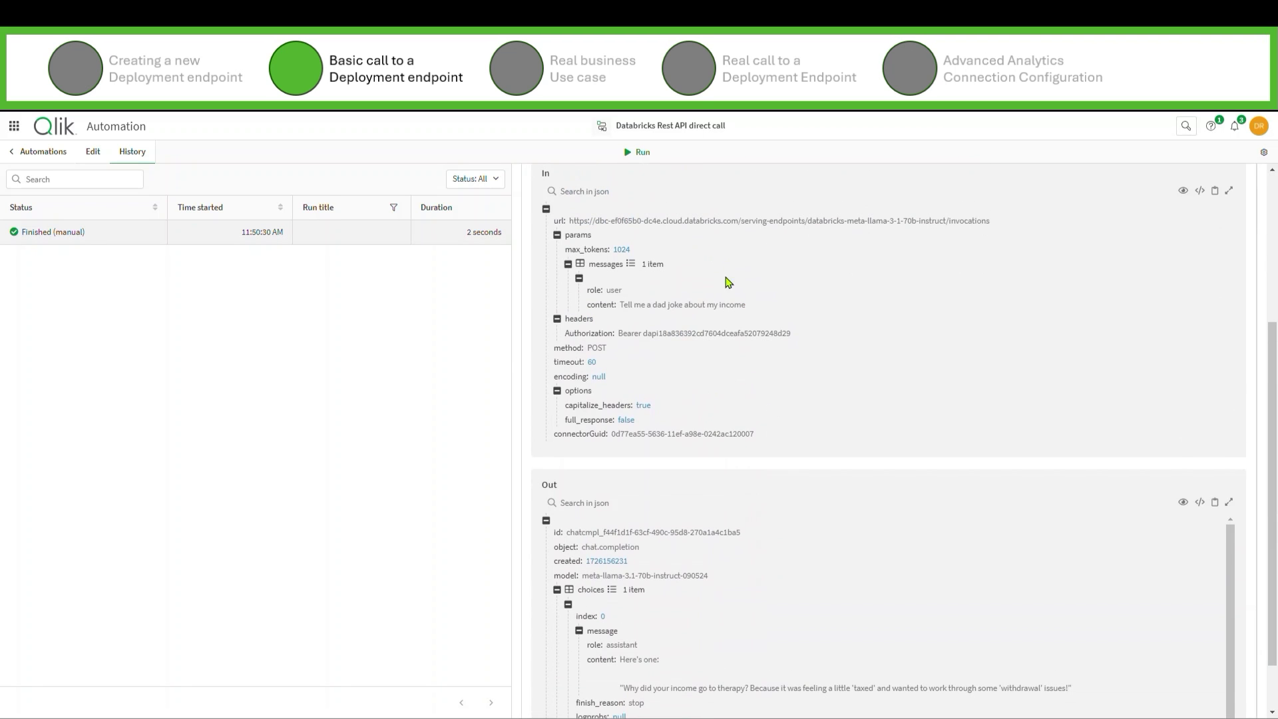
scroll(707, 393, down, 1)
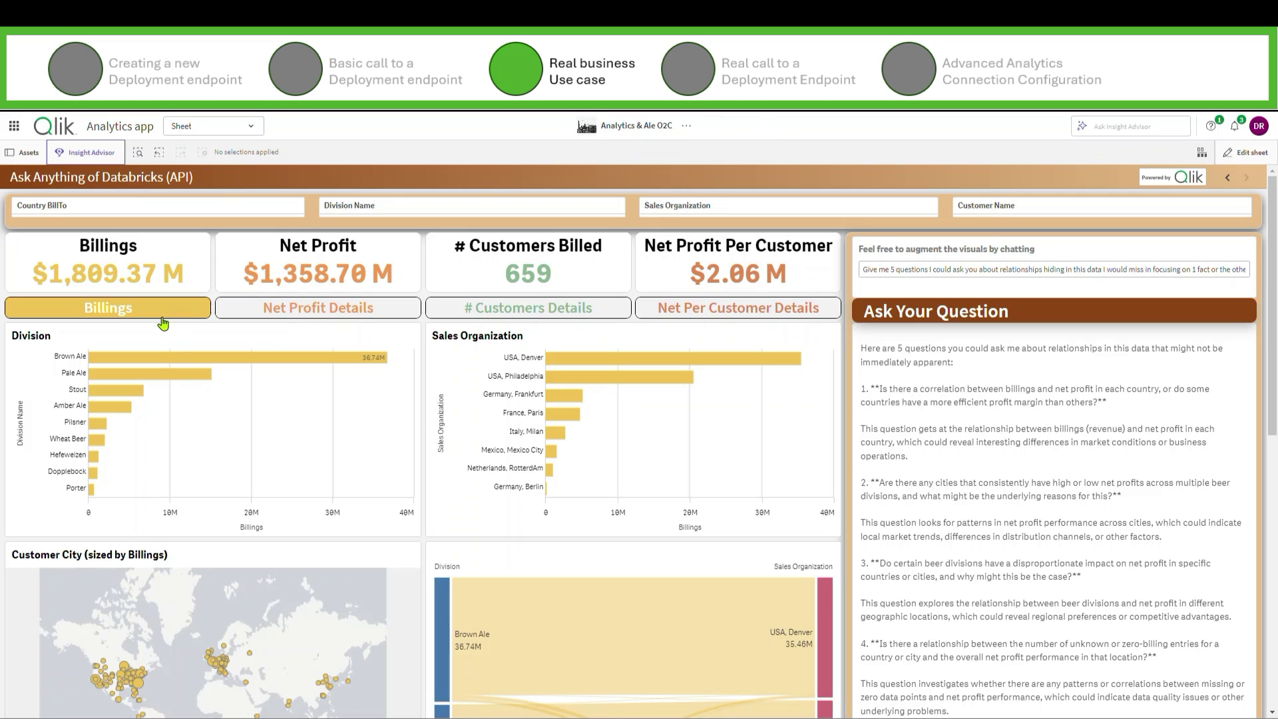
Show charts by Net Profit and # Customers, then lasso the Brown Ale through Amber Ale divisions.
click(323, 317)
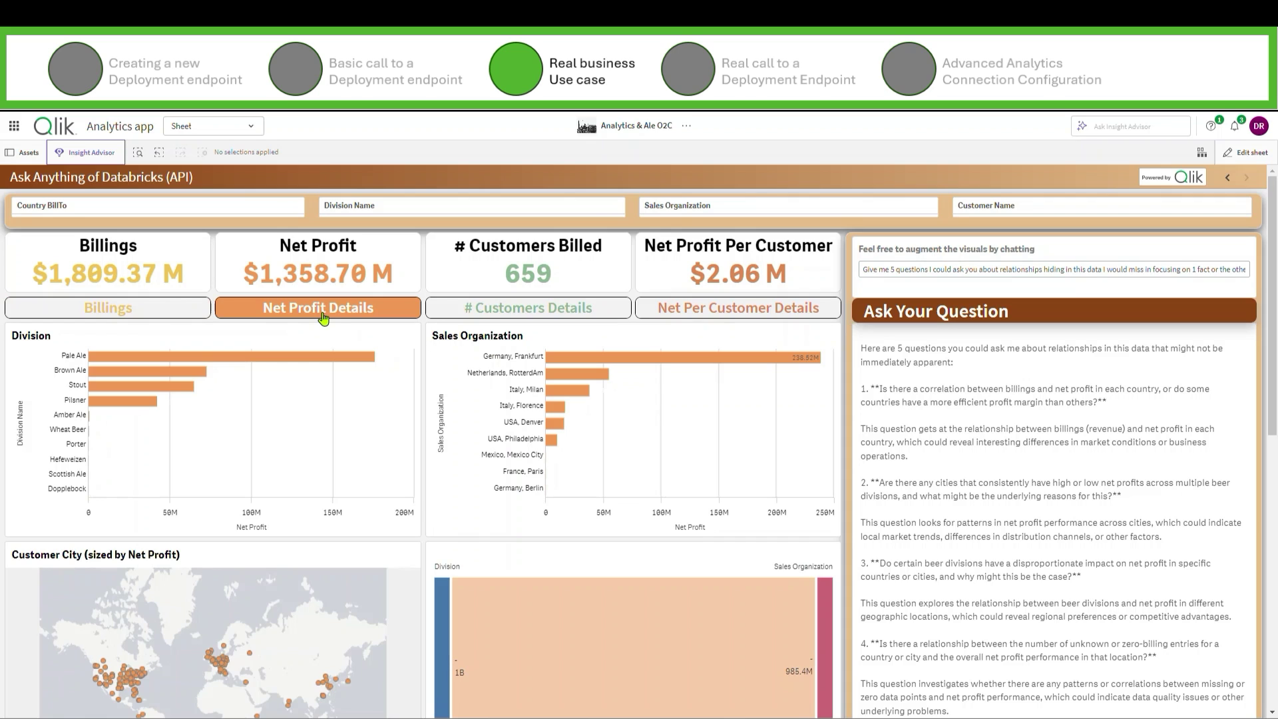
click(468, 314)
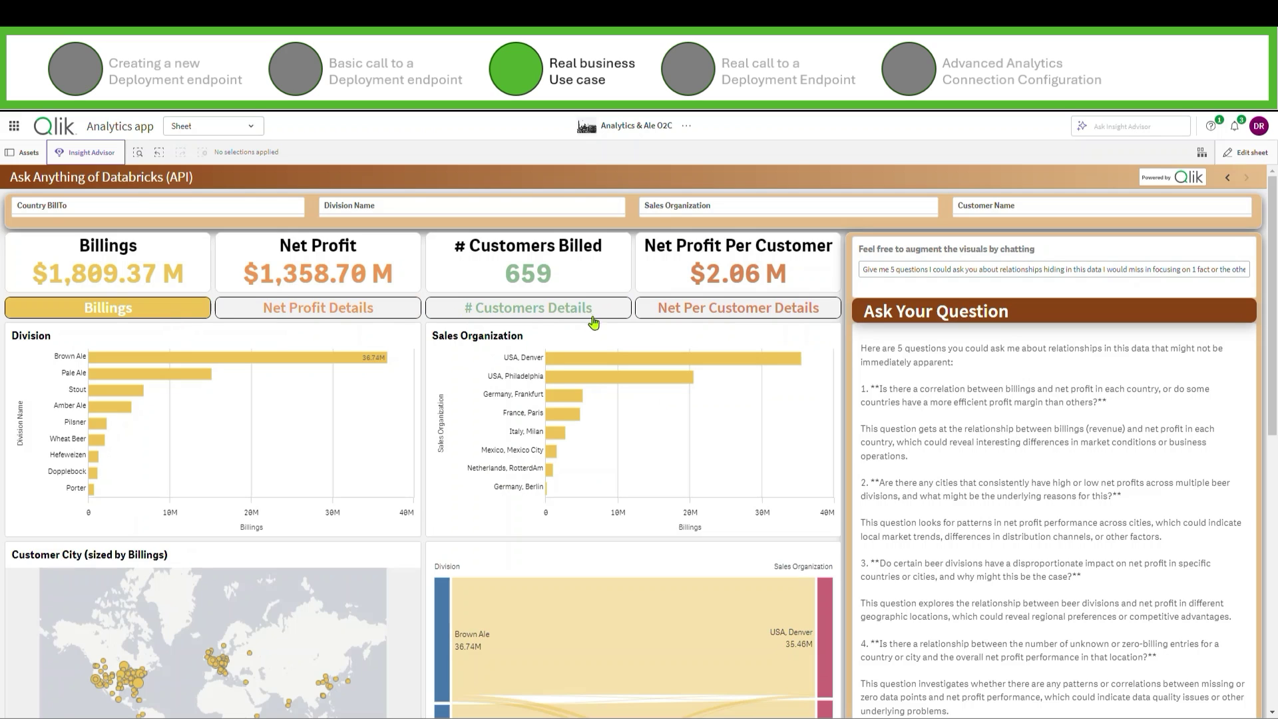
click(916, 271)
drag(1139, 271, 1256, 277)
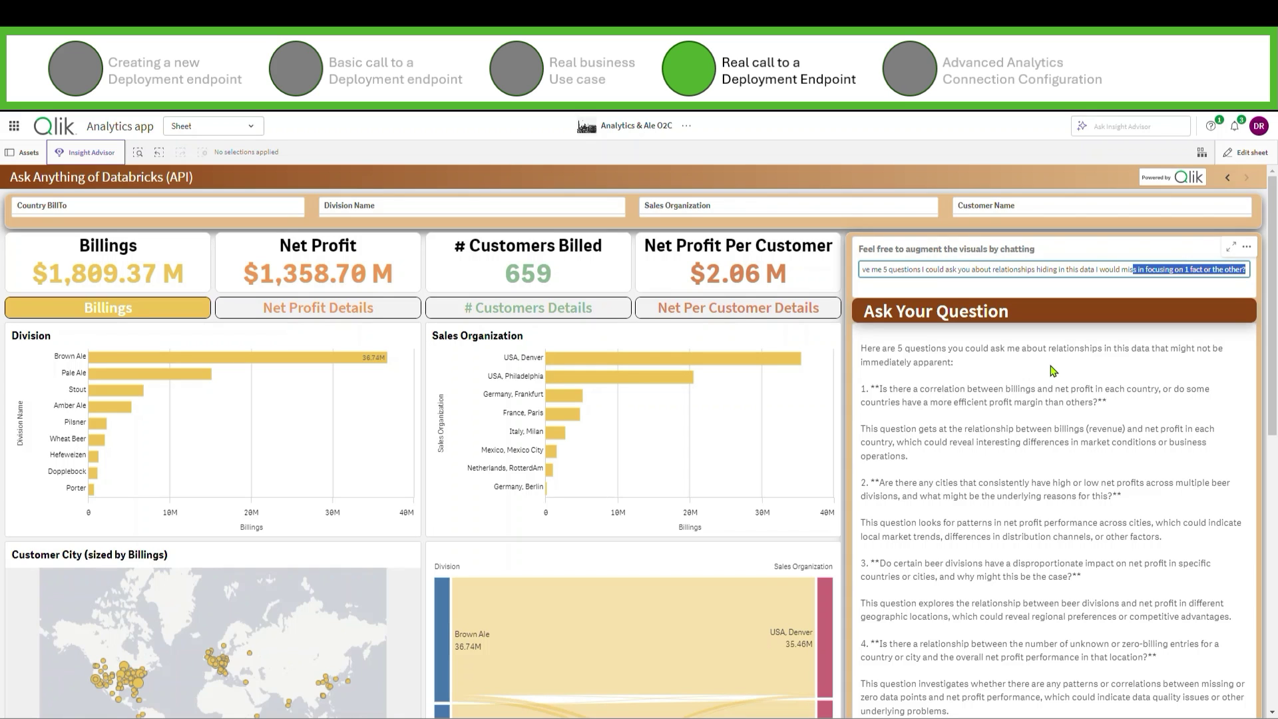
click(56, 361)
drag(57, 362, 78, 408)
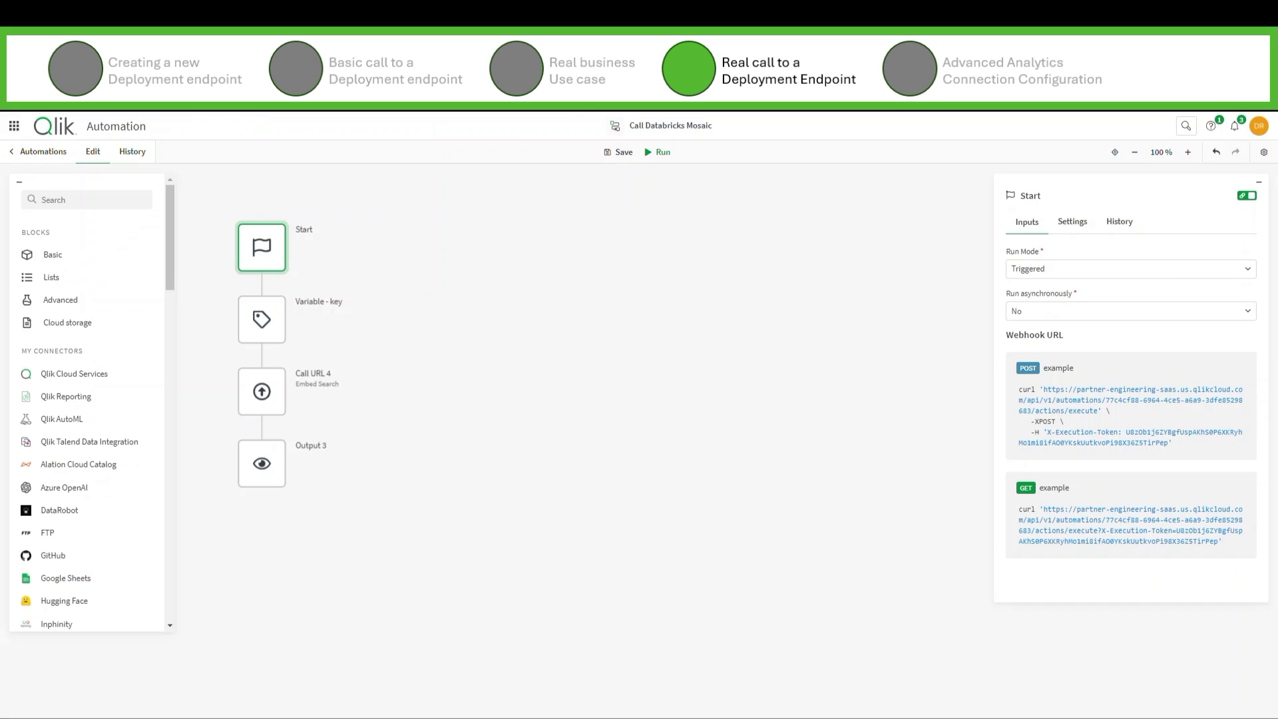
Open the Start block's settings and select its POST webhook URL for copying.
mouse_move(293, 321)
click(269, 385)
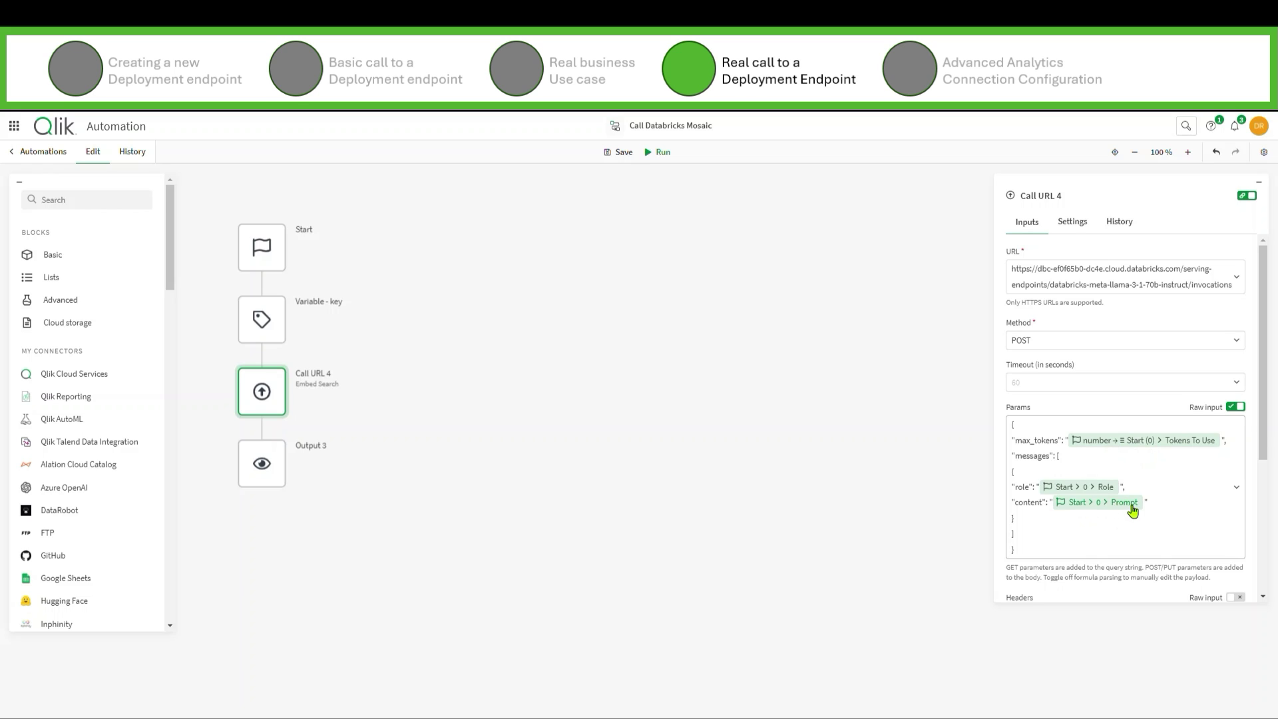
click(275, 254)
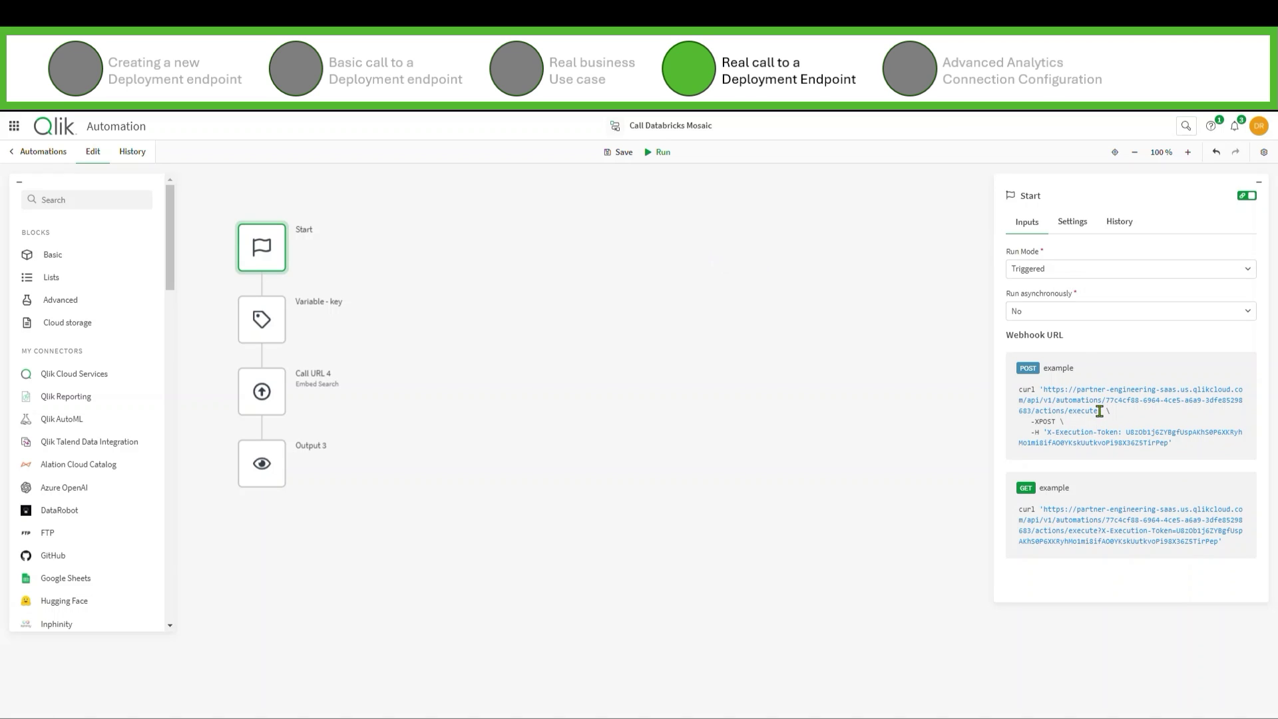
drag(1099, 411, 1045, 390)
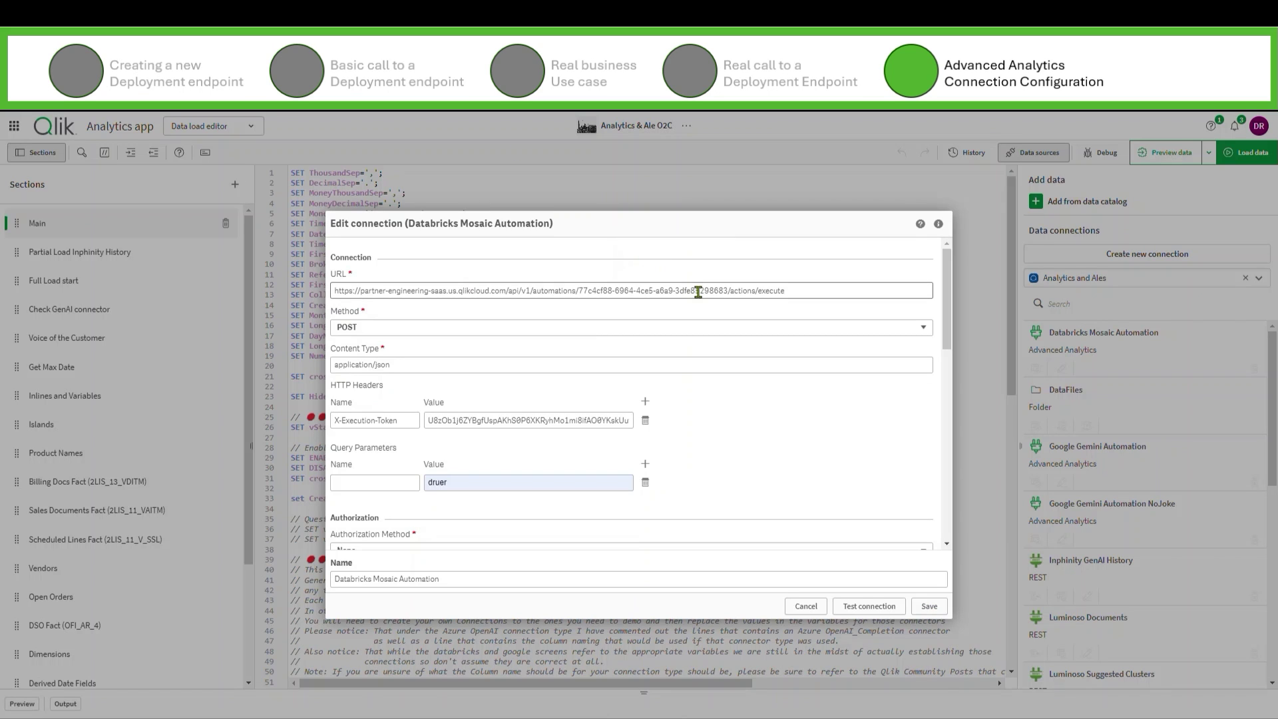
Inspect the connection's automation URL and Response Table fields, then cancel without saving.
click(813, 289)
drag(791, 288, 324, 278)
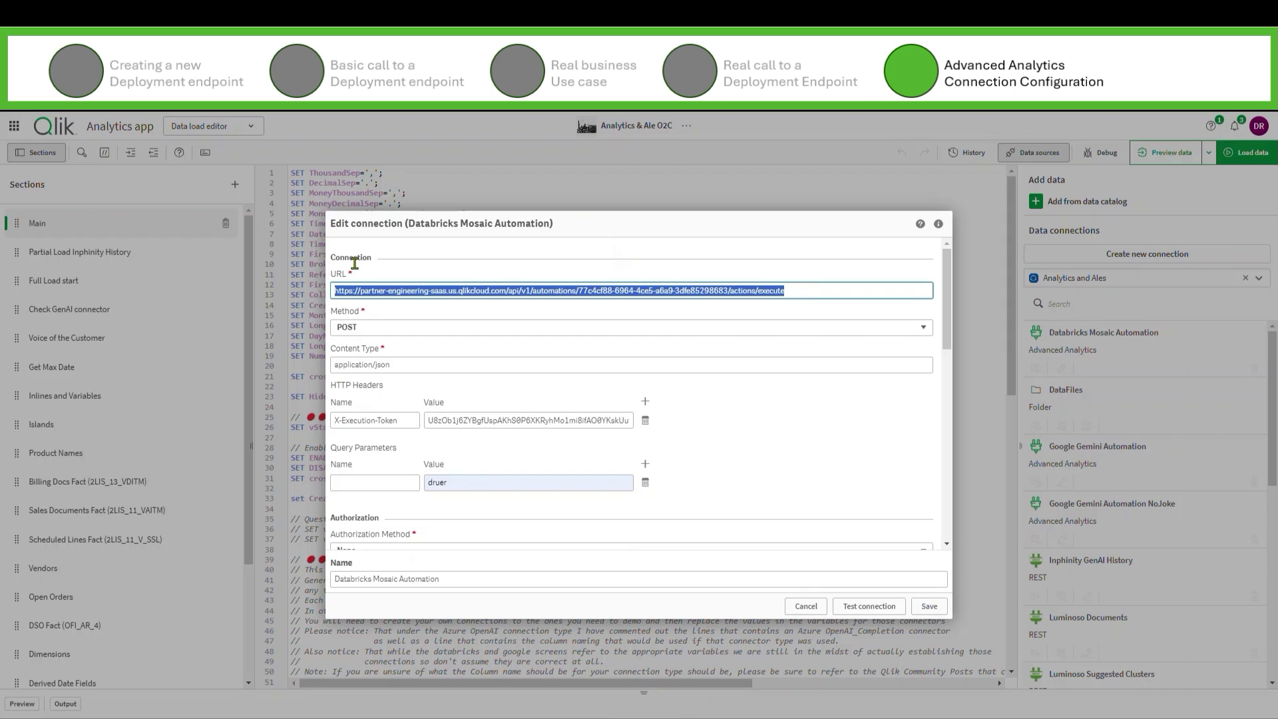
scroll(359, 267, down, 10)
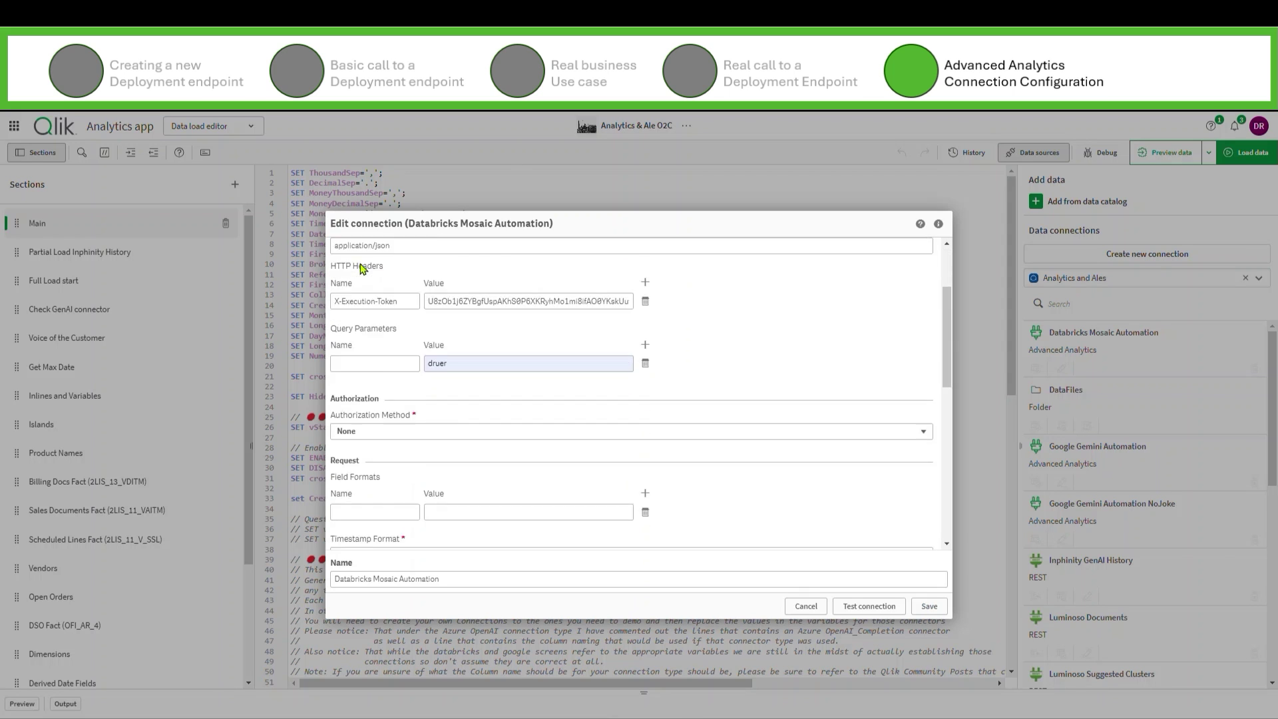
scroll(365, 268, down, 3)
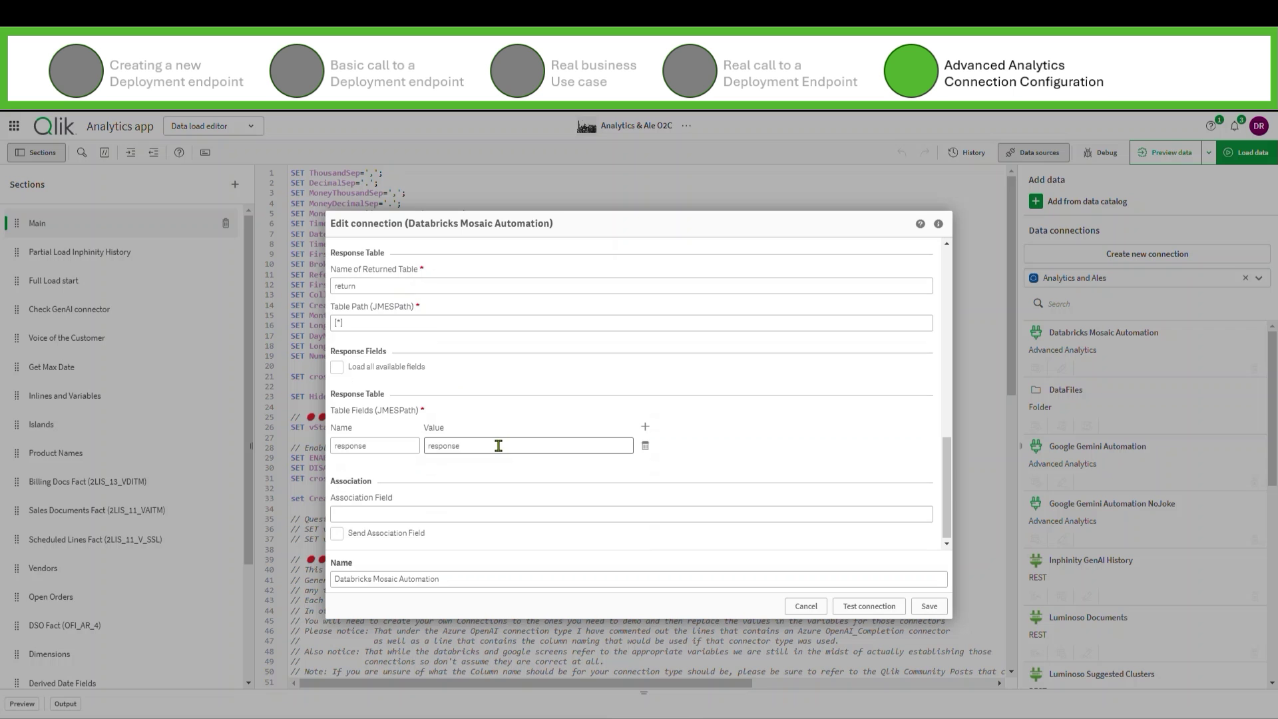
click(800, 608)
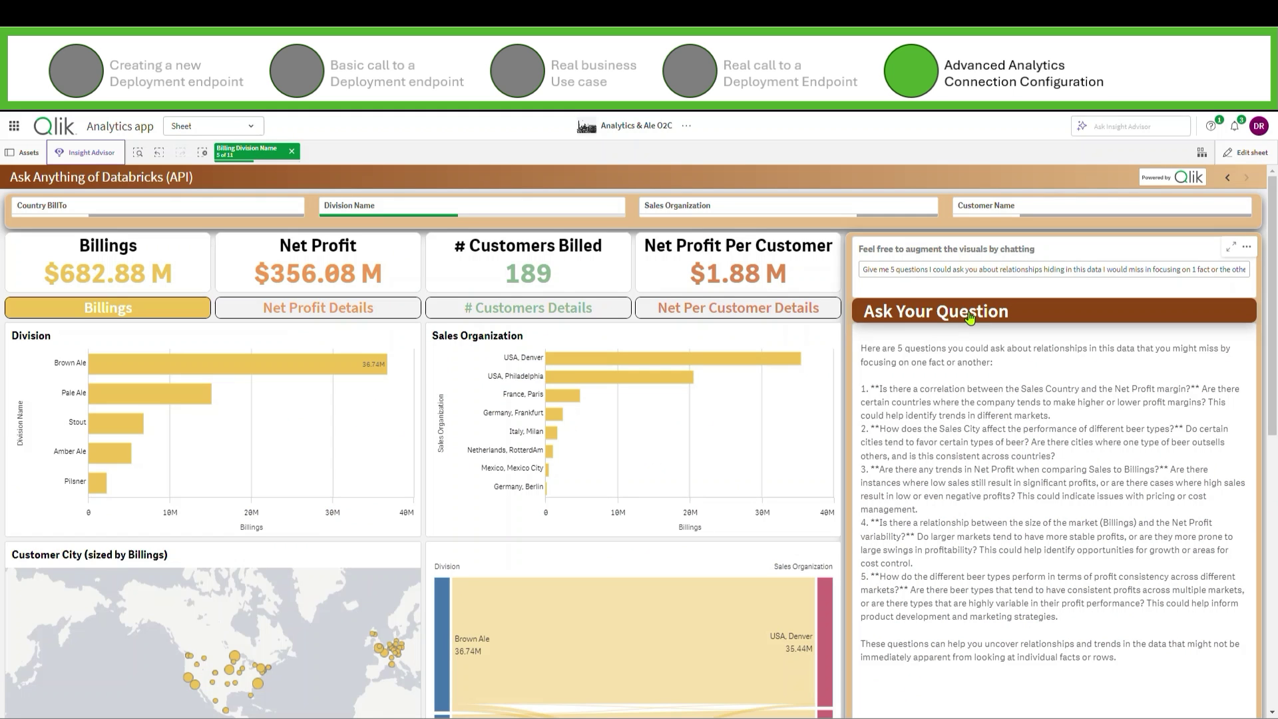
In sheet edit mode, edit the chat panel's QuestionResponse master visualization and open its measure expression.
click(1245, 152)
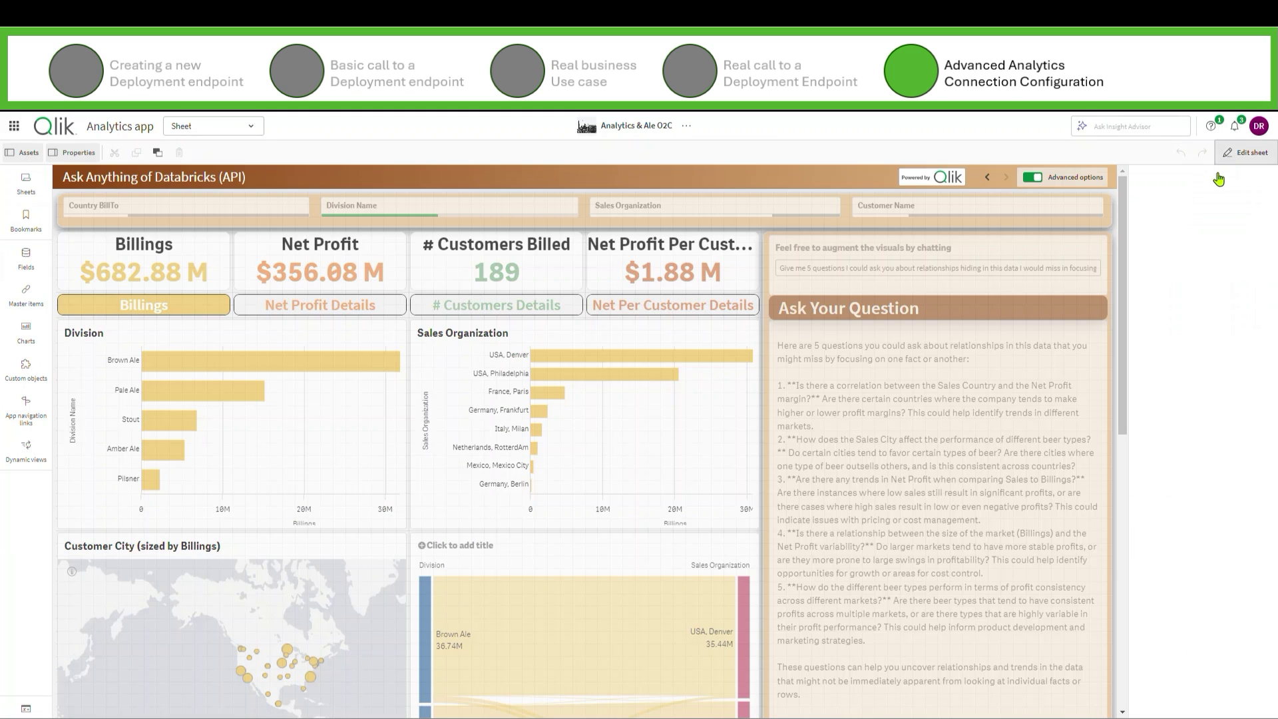
click(952, 356)
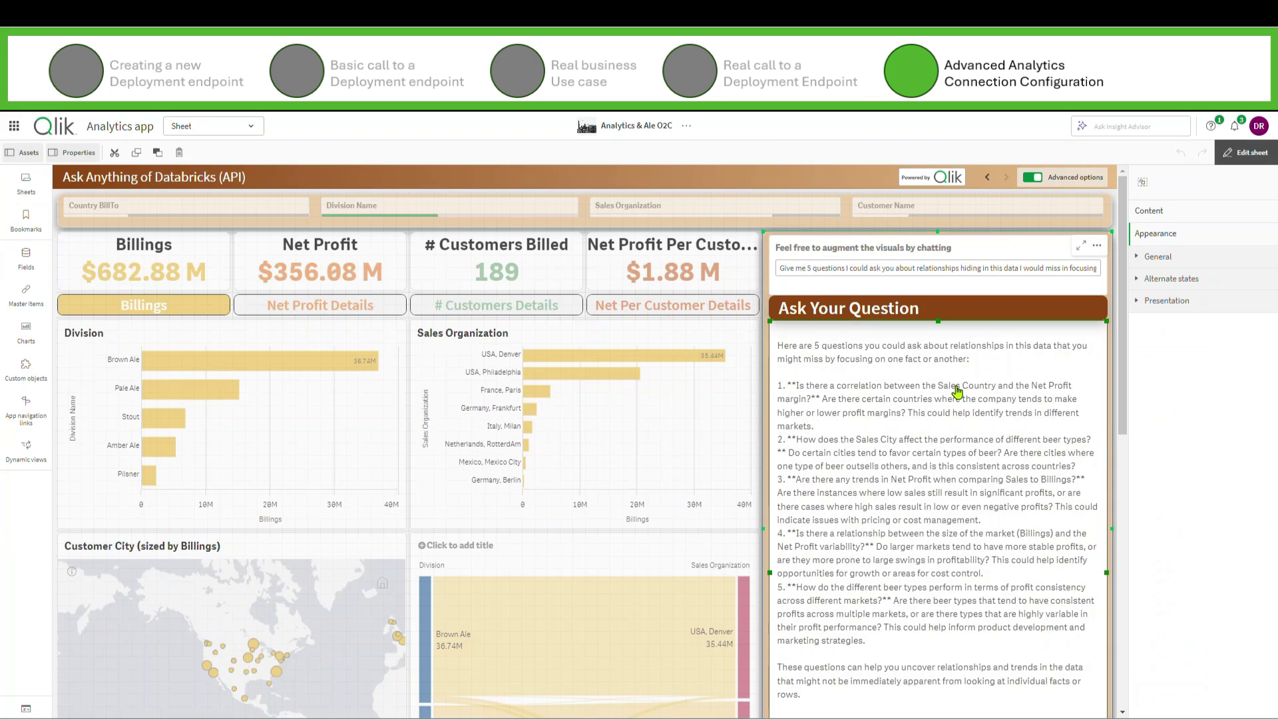
click(1148, 212)
click(1195, 313)
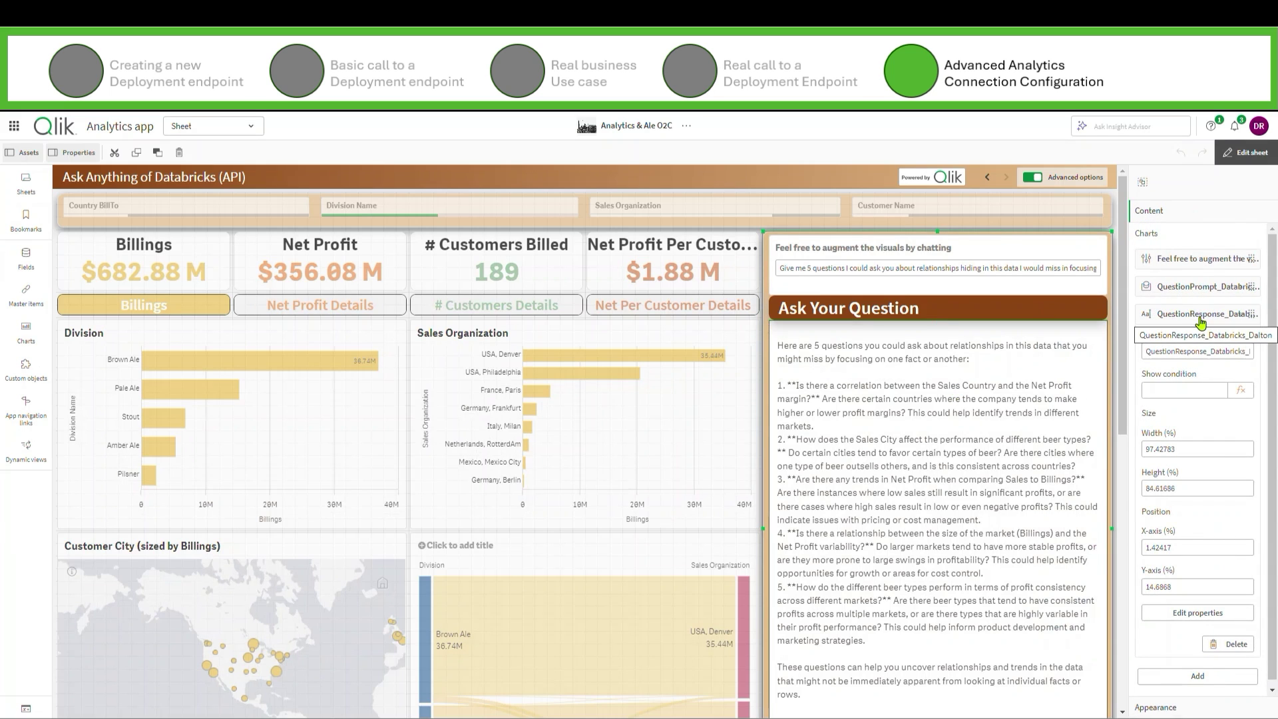
click(1198, 613)
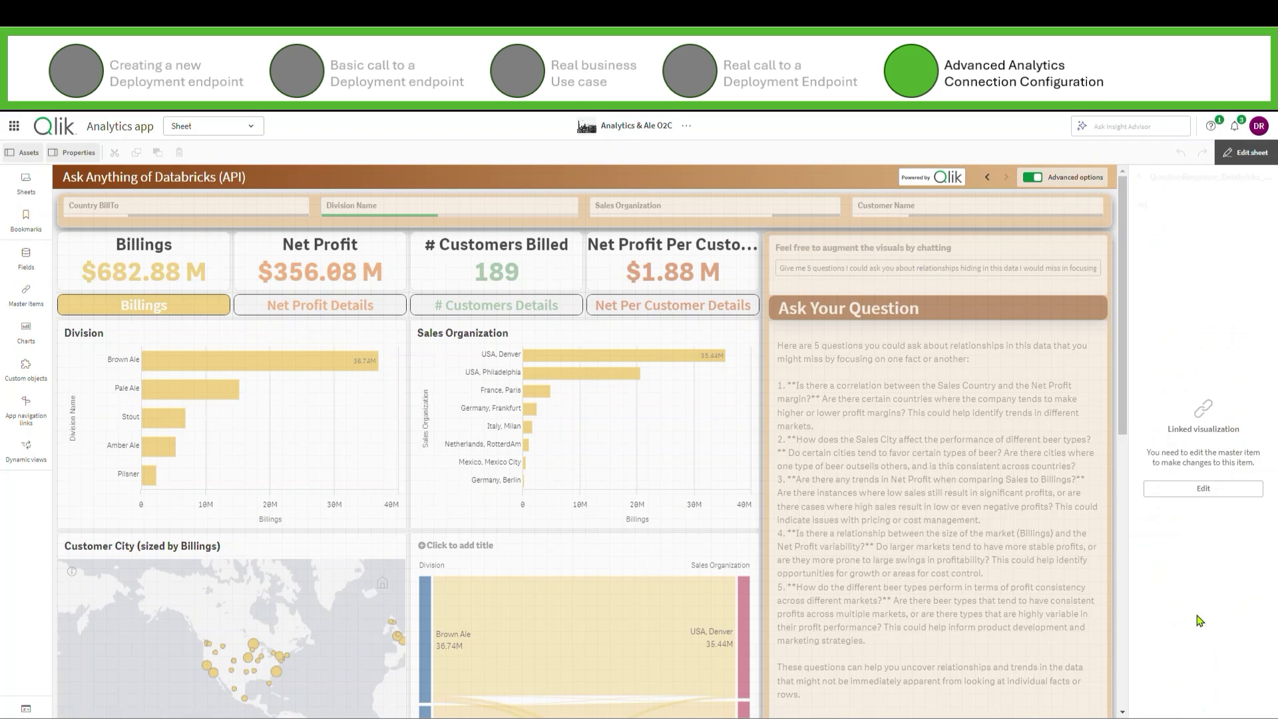
click(1202, 488)
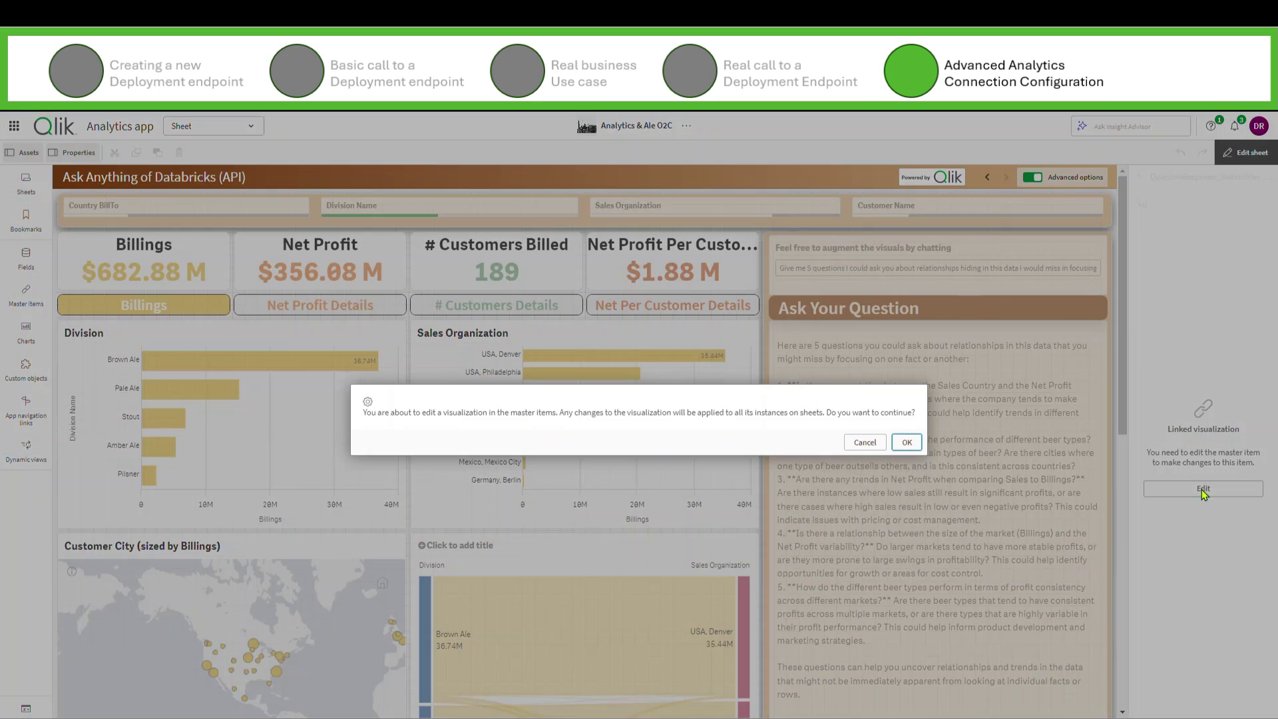
click(906, 443)
click(1171, 217)
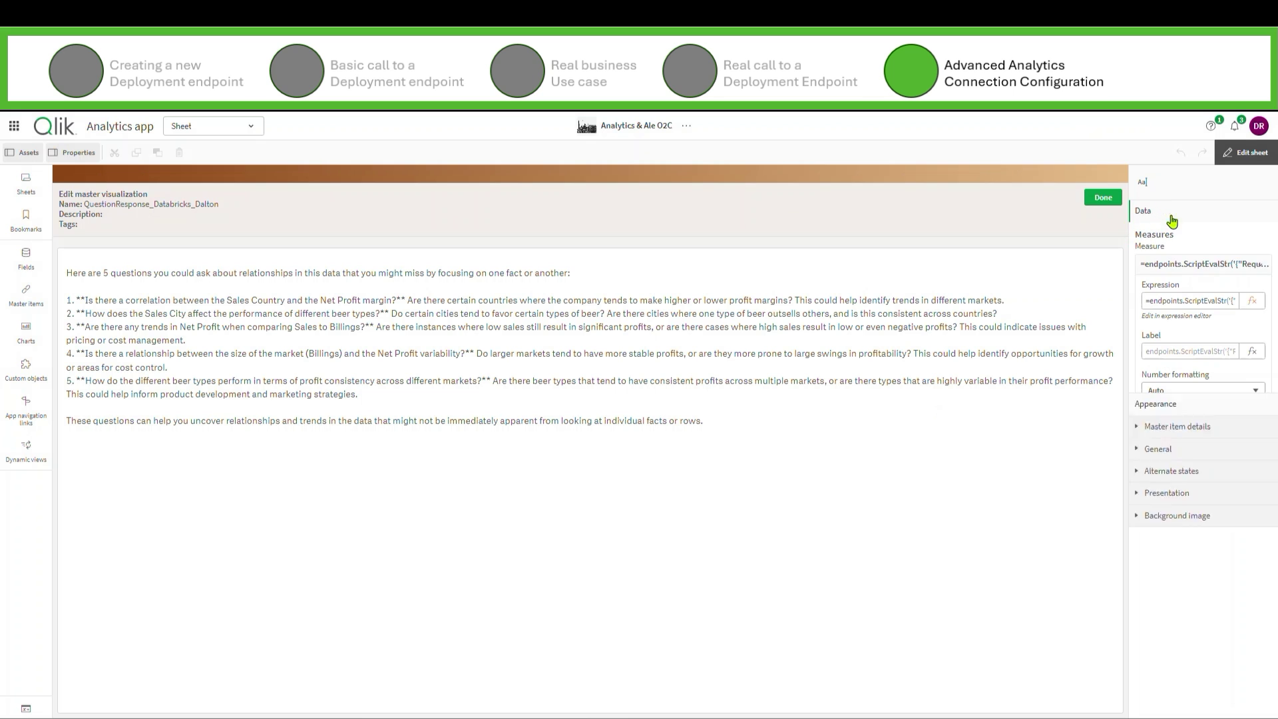
click(1252, 300)
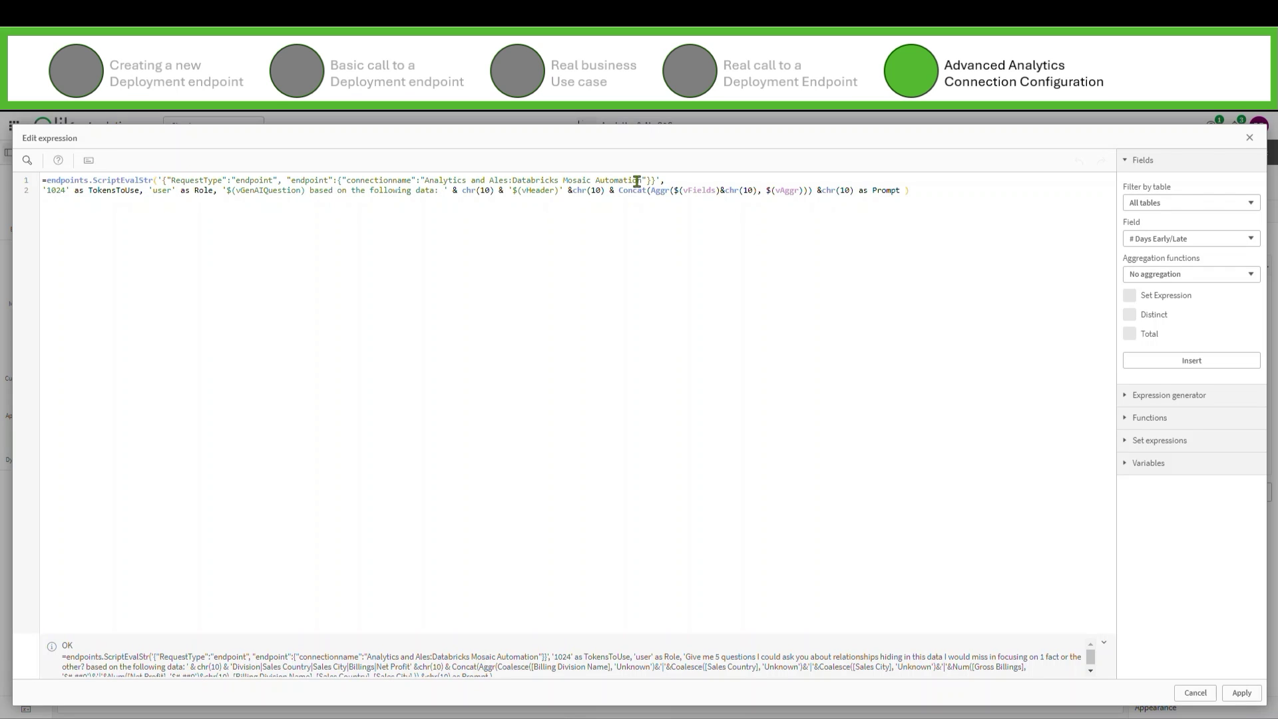
drag(641, 181, 425, 181)
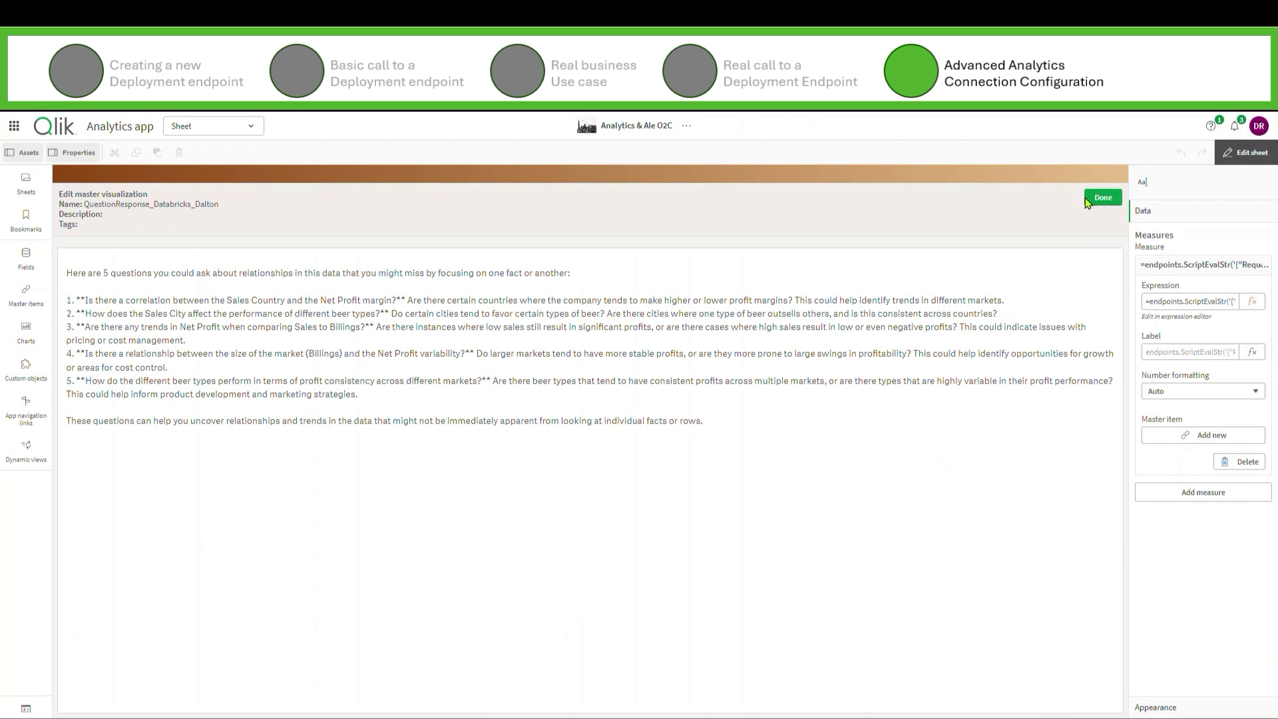
Finish editing, clear the Billing Division Name filter, and select Sales Organizations USA, Denver through Italy, Milan.
click(1094, 199)
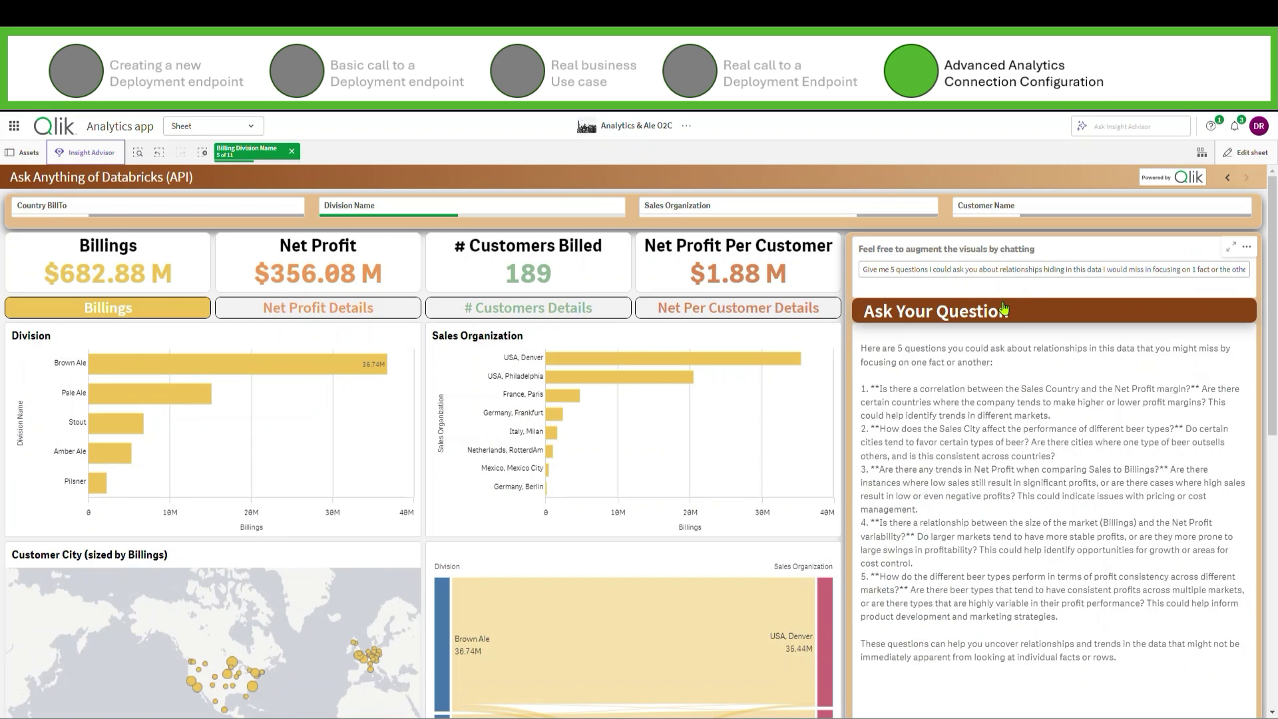
click(292, 152)
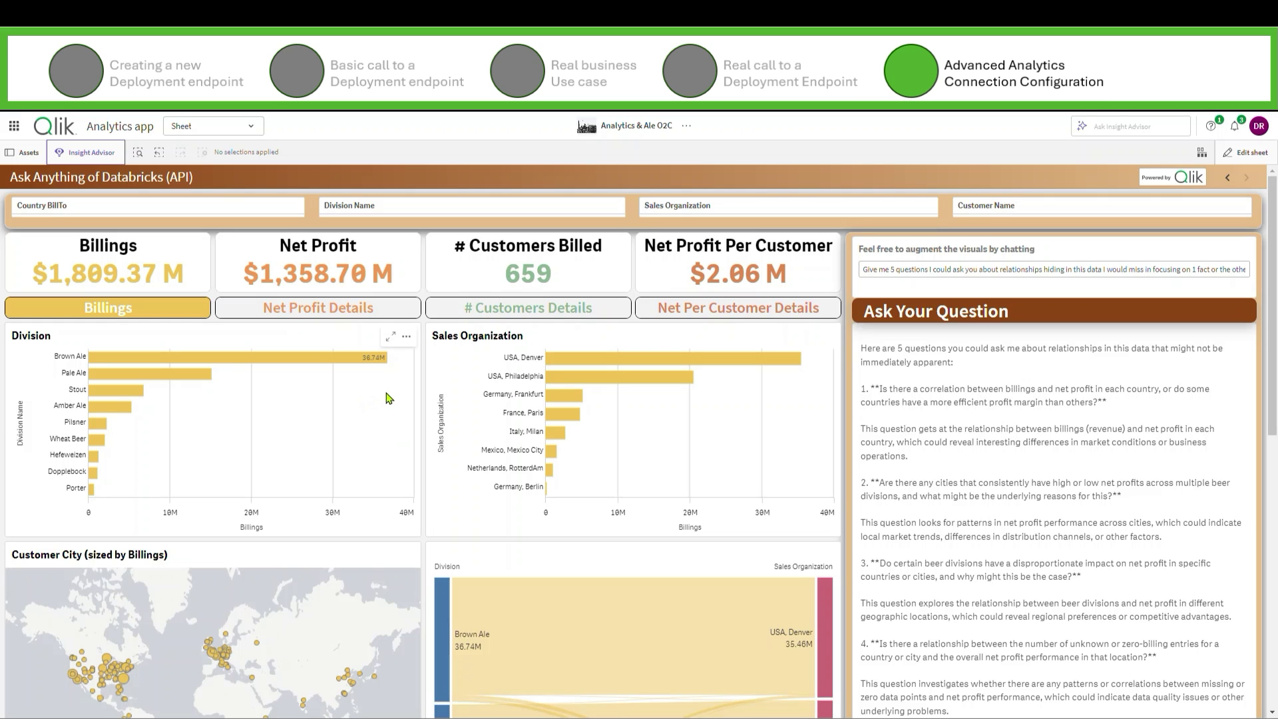
drag(531, 360, 528, 426)
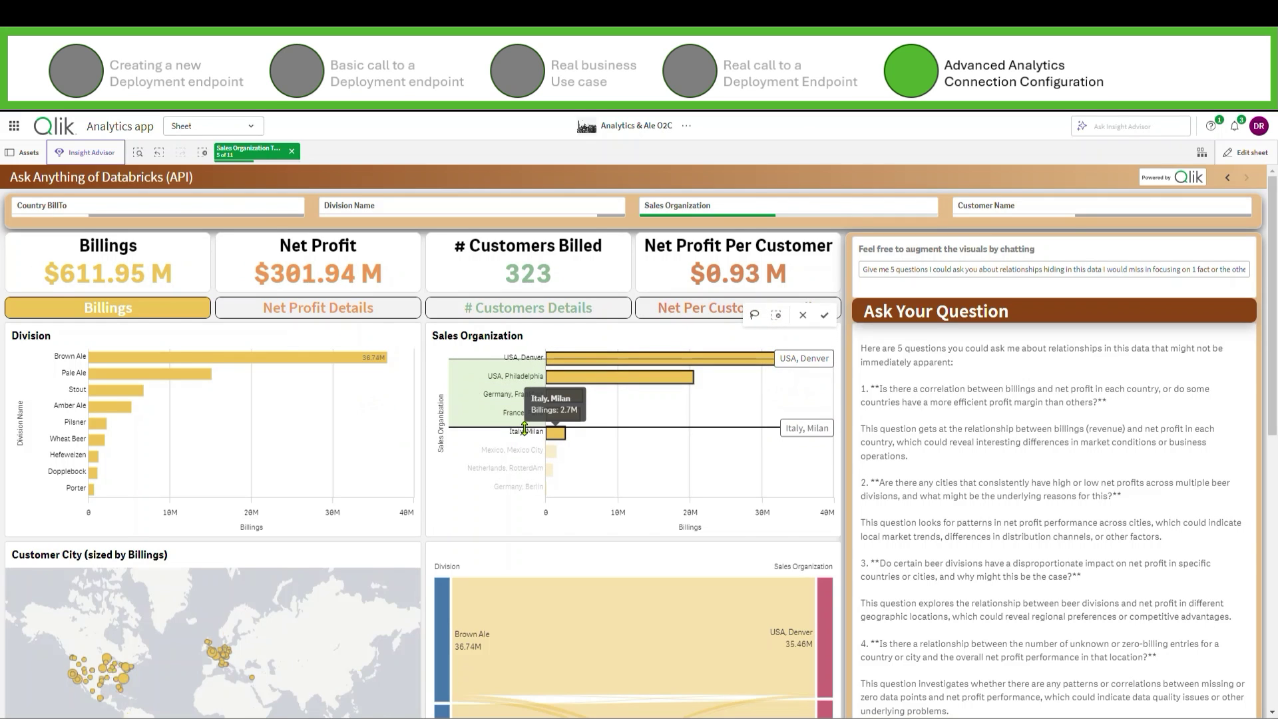